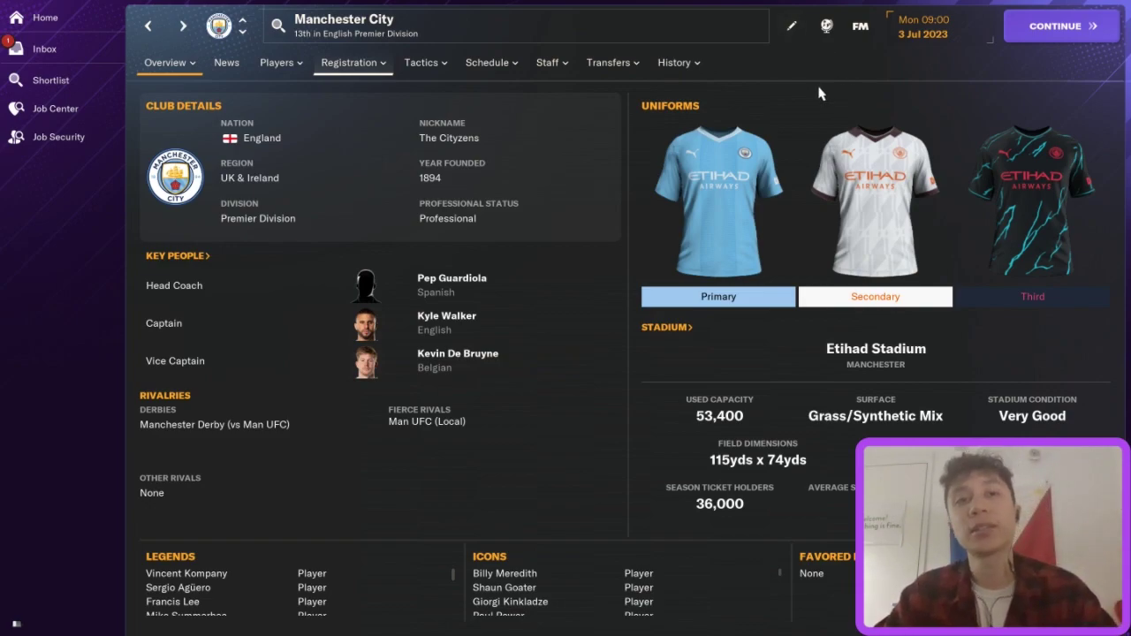
Open Manchester City's Edit Club Details dialog and delete the 9400 Reputation value
left_click(793, 31)
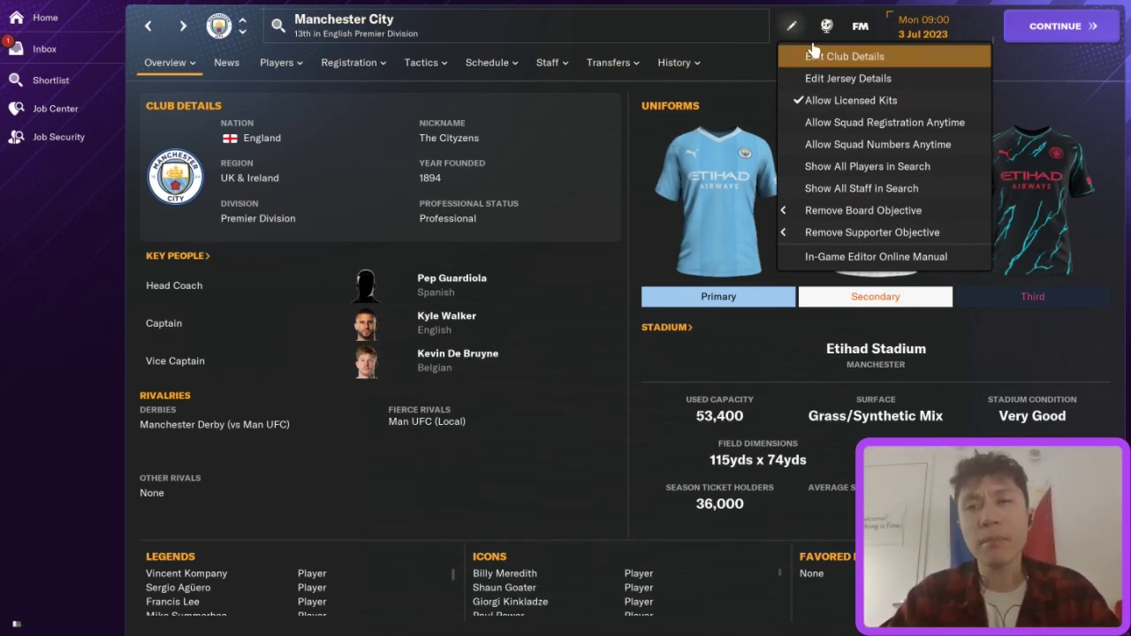
left_click(814, 53)
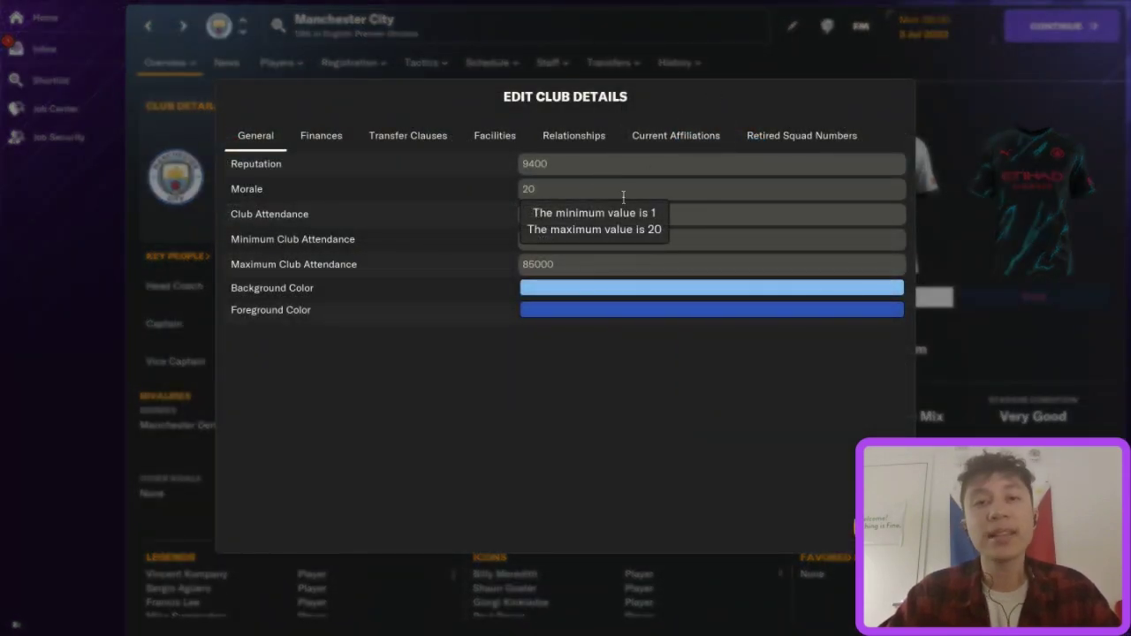
left_click(578, 163)
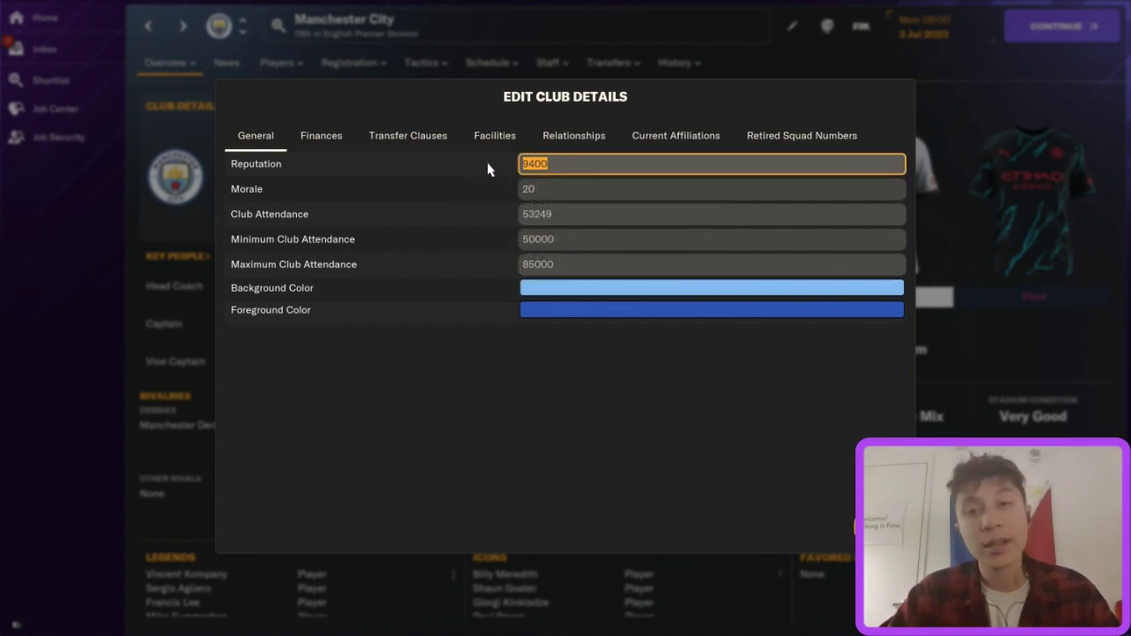
mouse_move(581, 162)
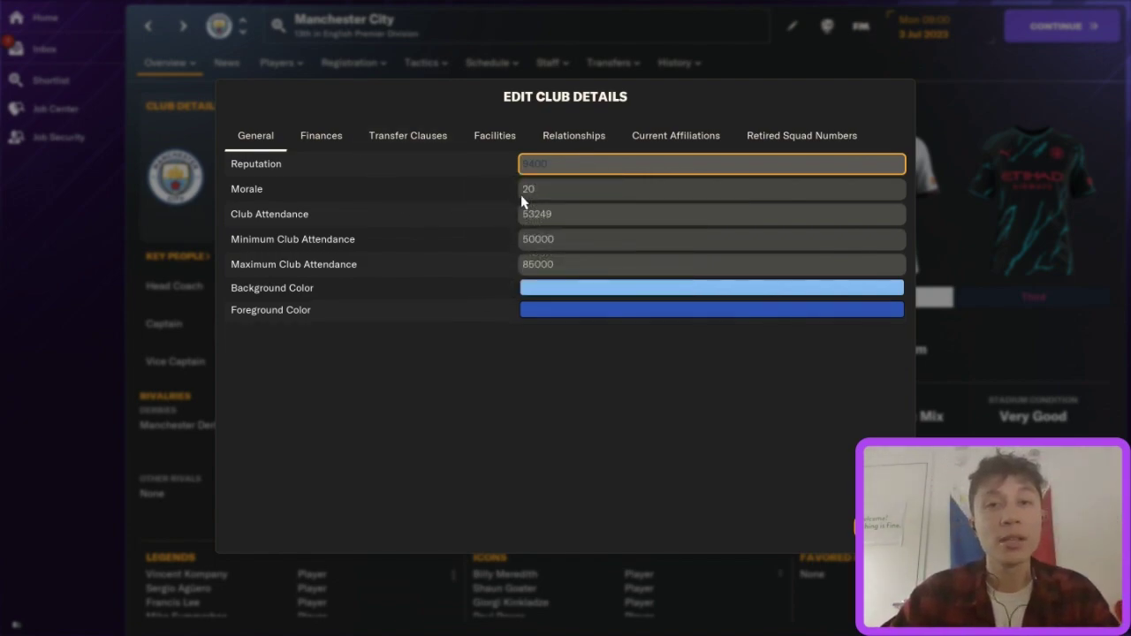
left_click_drag(557, 167, 506, 160)
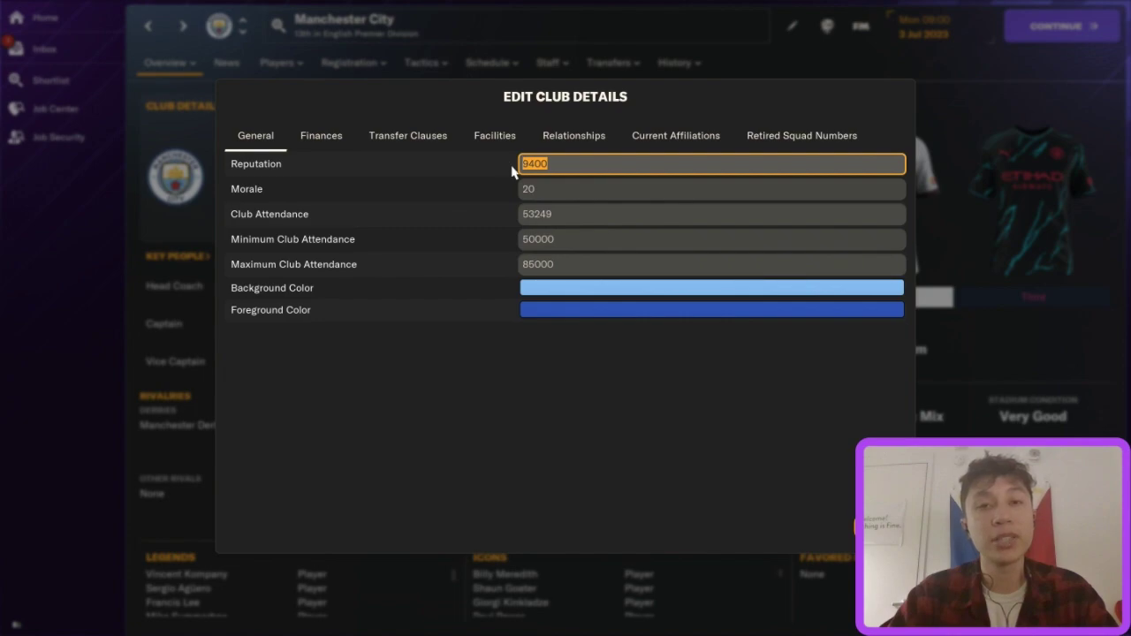
key("BackSpace")
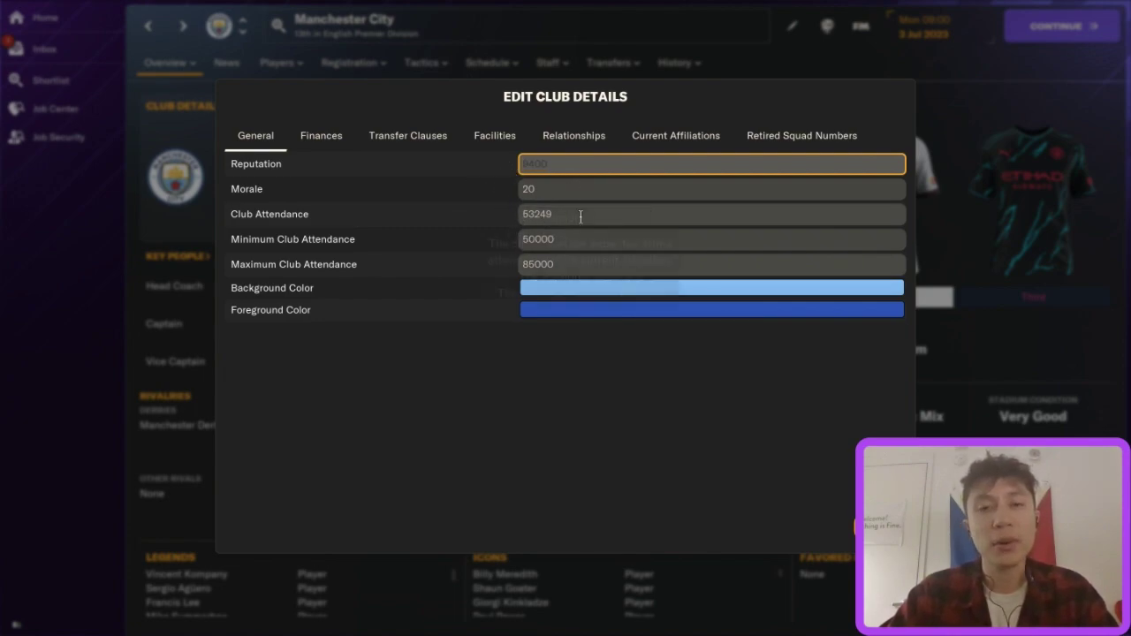
Switch to the Facilities section and scroll through the club's stadium fields
left_click(481, 142)
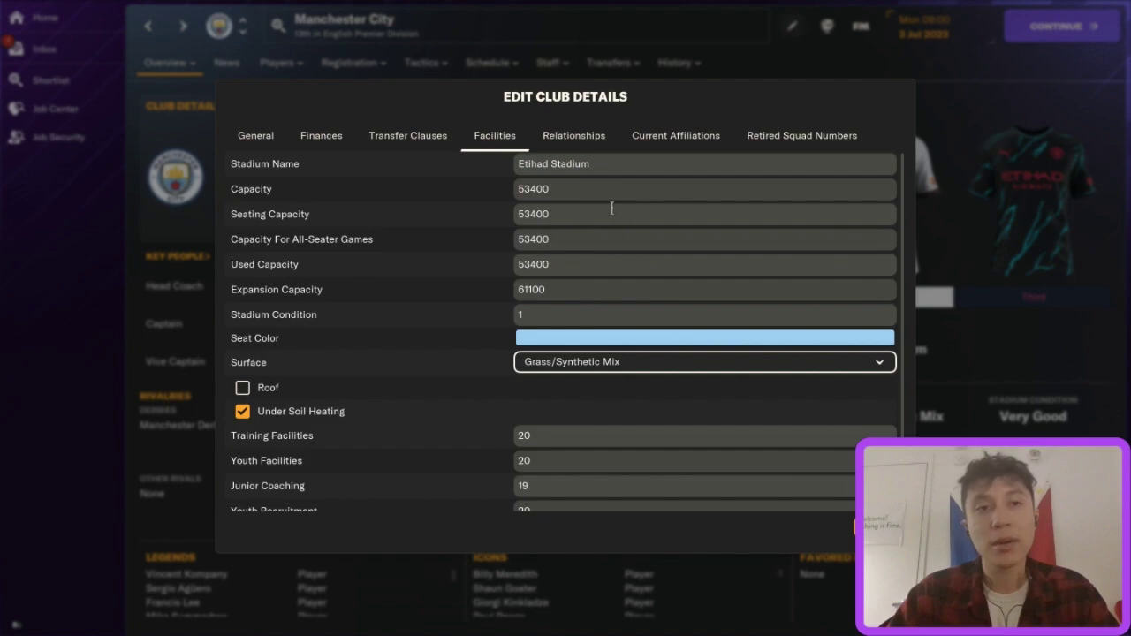
mouse_move(575, 191)
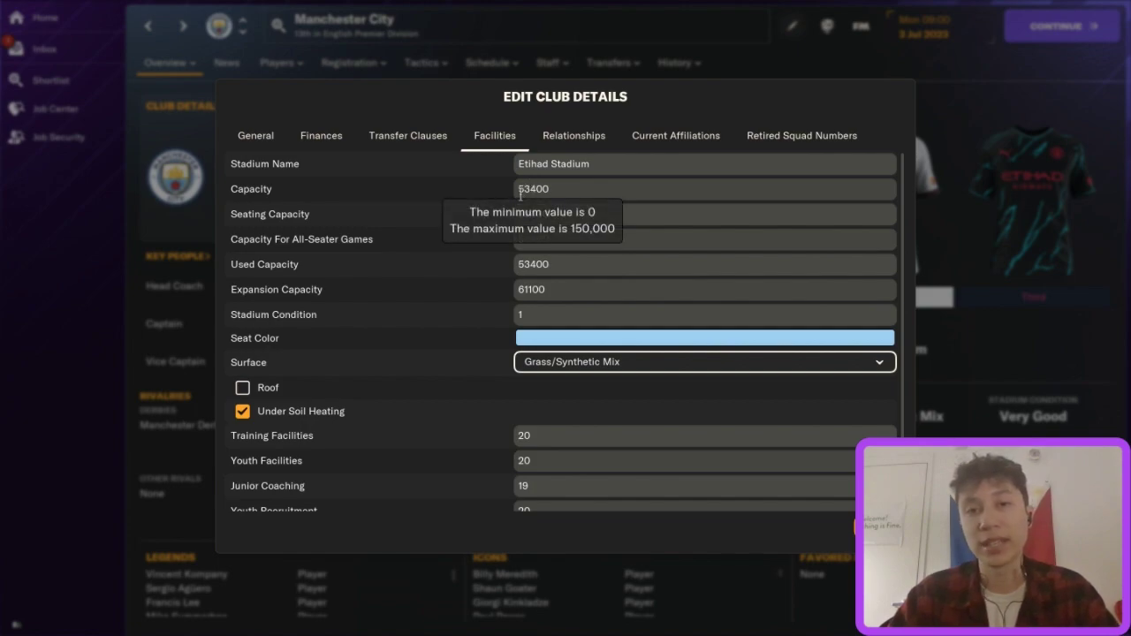
scroll(468, 232, "down", 1)
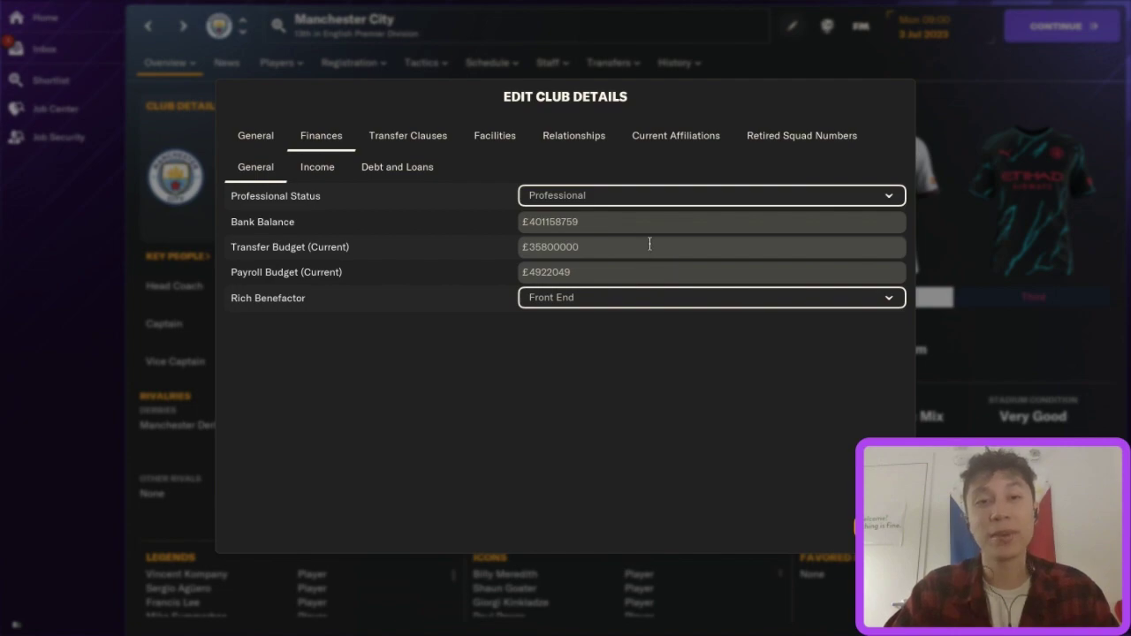
Select the bank balance field, then view the club's income streams totalling £650,000,000
mouse_move(639, 220)
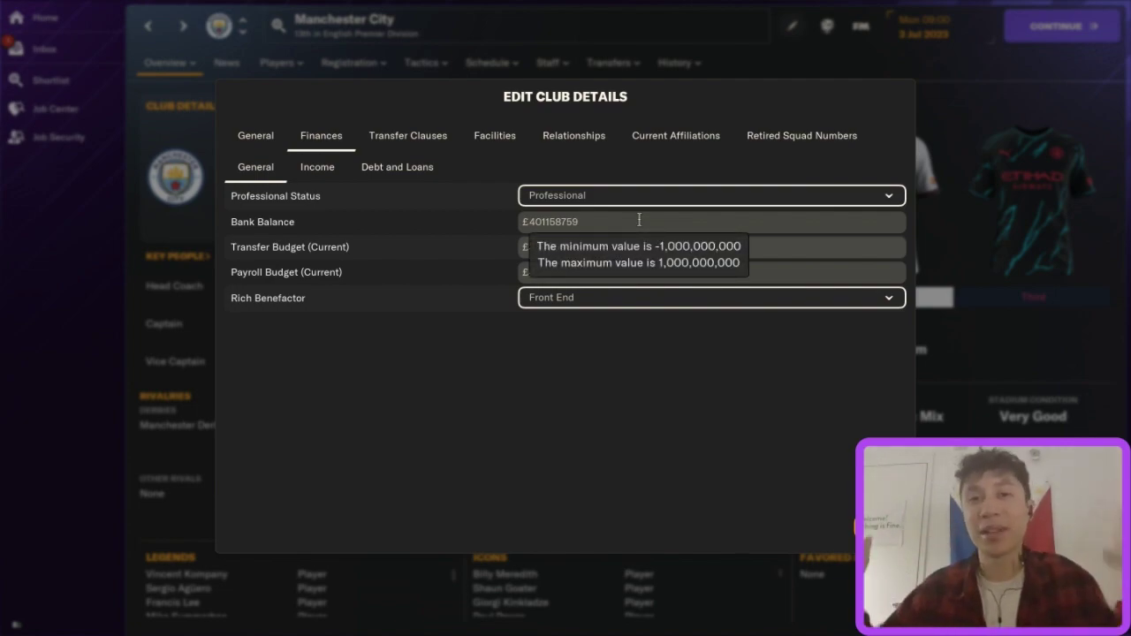
left_click(629, 222)
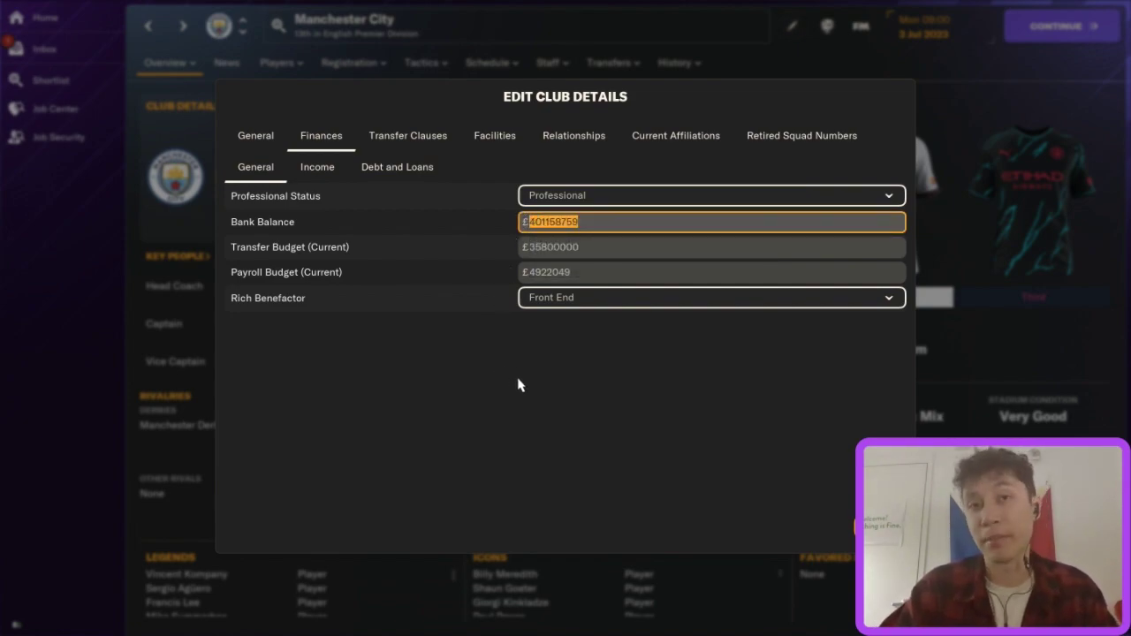
left_click(317, 167)
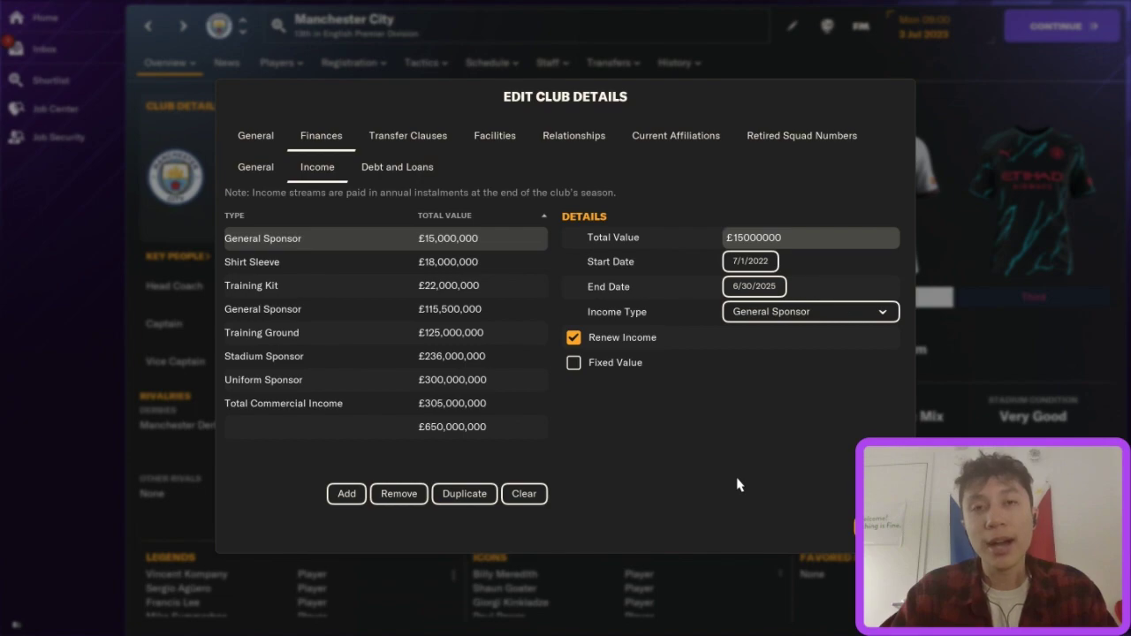
Add a new Other Income stream with a total value of £200,000,000
left_click(344, 500)
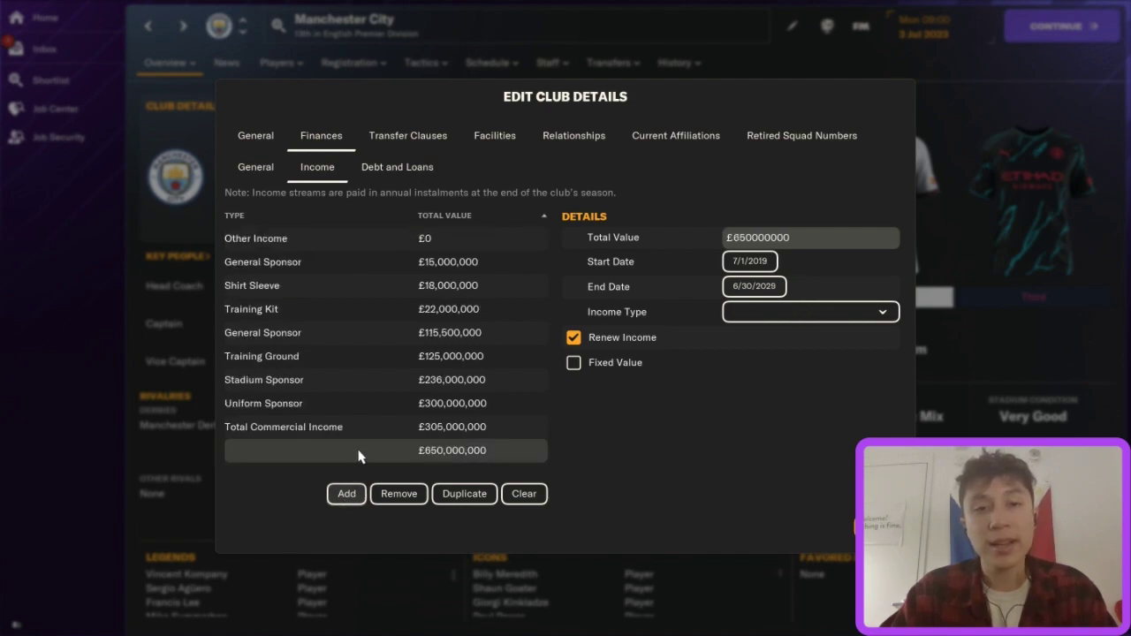
left_click(345, 242)
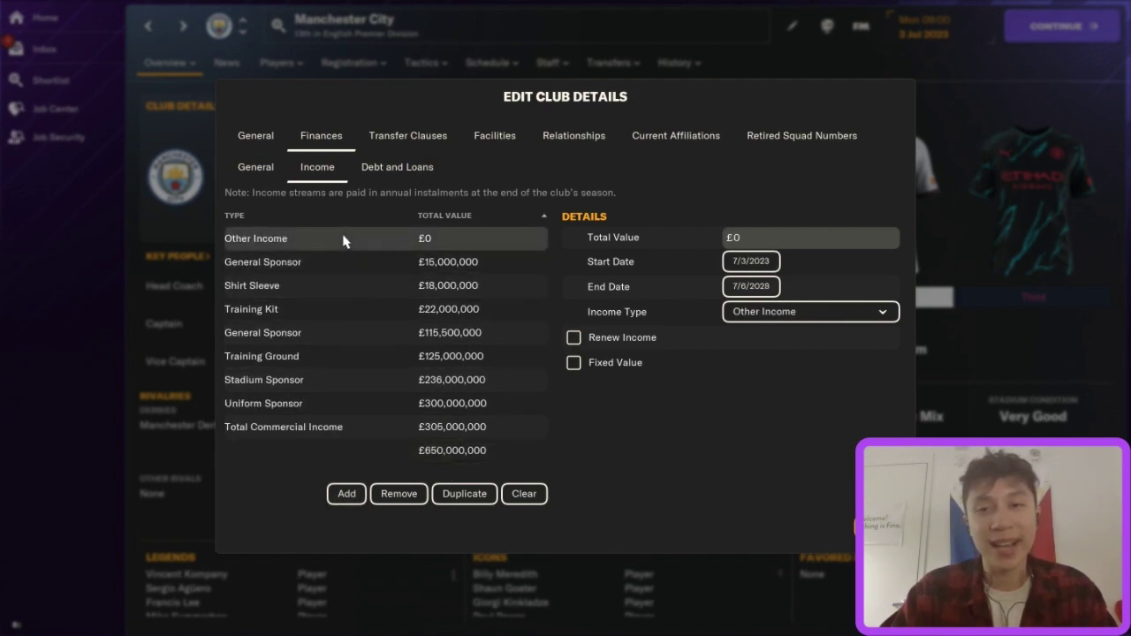
left_click(793, 237)
type("200000000")
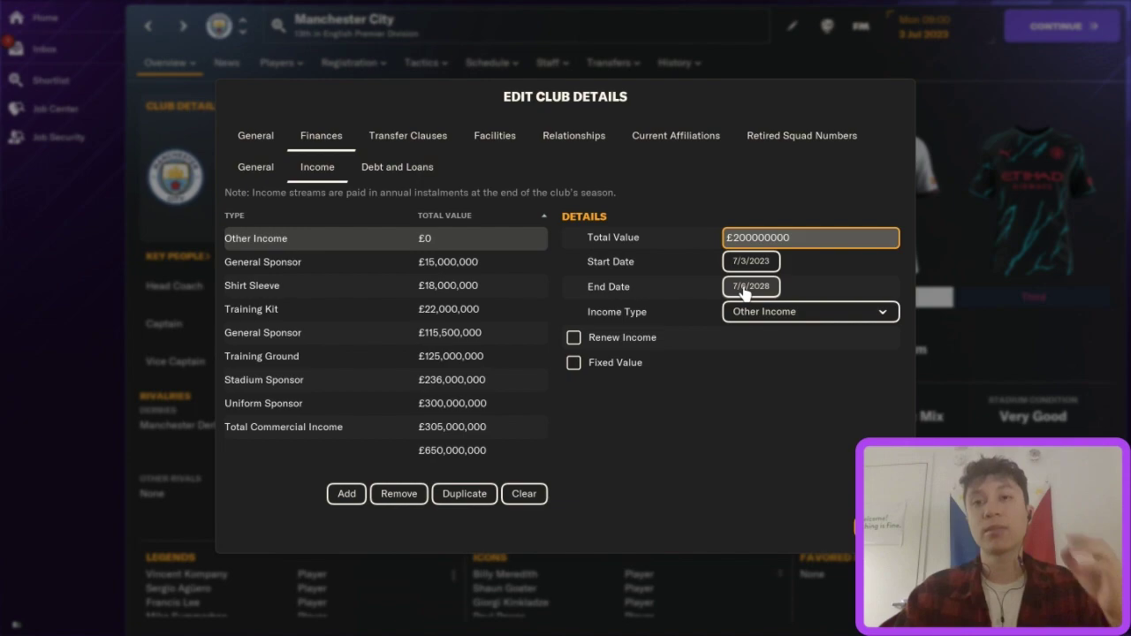
key("Return")
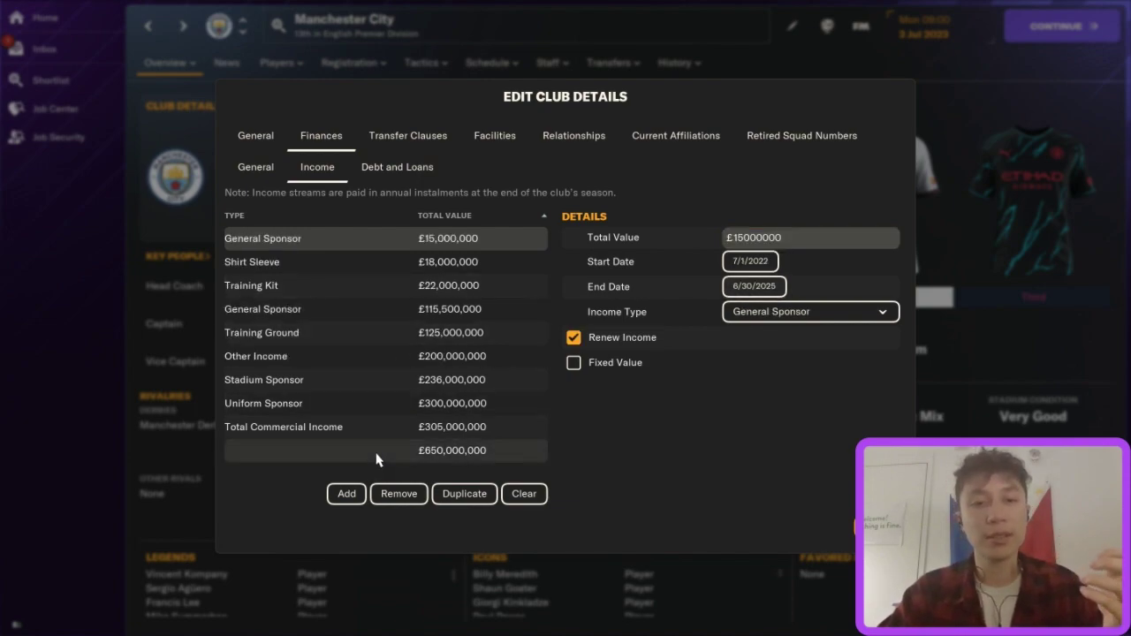
Set the Other Income stream's end date to 7/6/2024
left_click(393, 358)
left_click(753, 287)
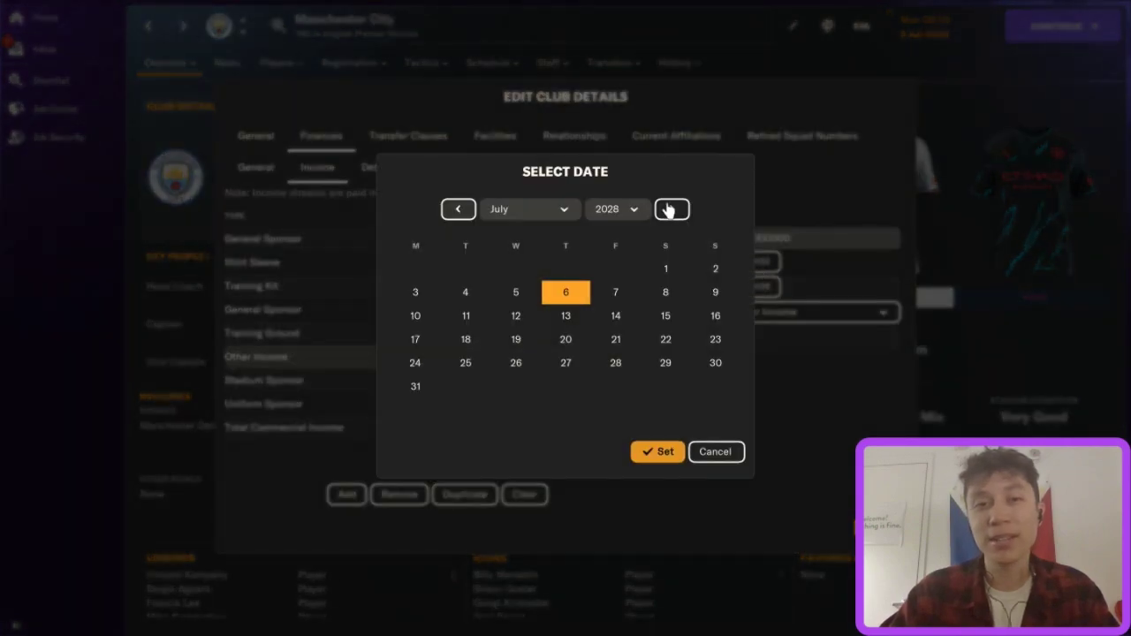
left_click(616, 208)
left_click(618, 119)
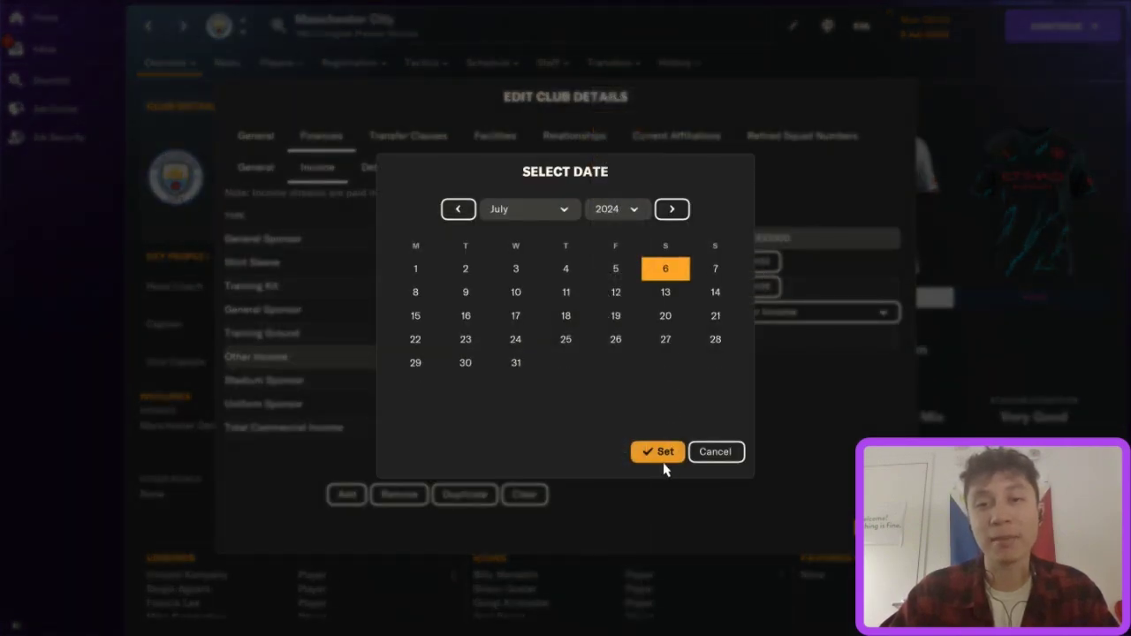
left_click(661, 453)
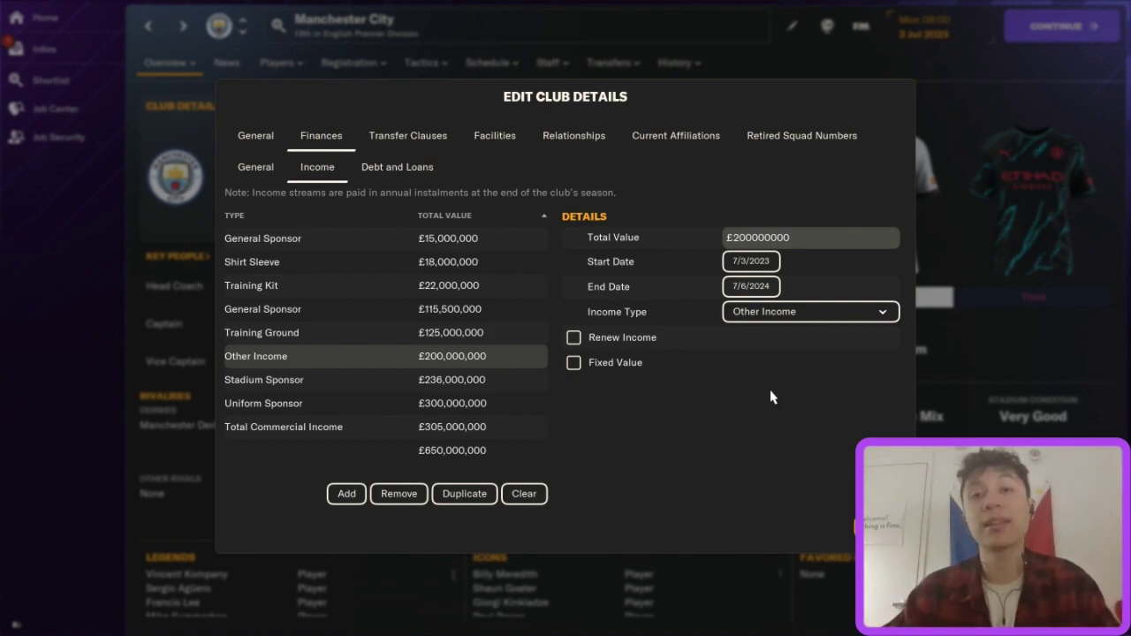
Make the stream renew at a fixed value as Other Income, then view the club's debts
left_click(574, 338)
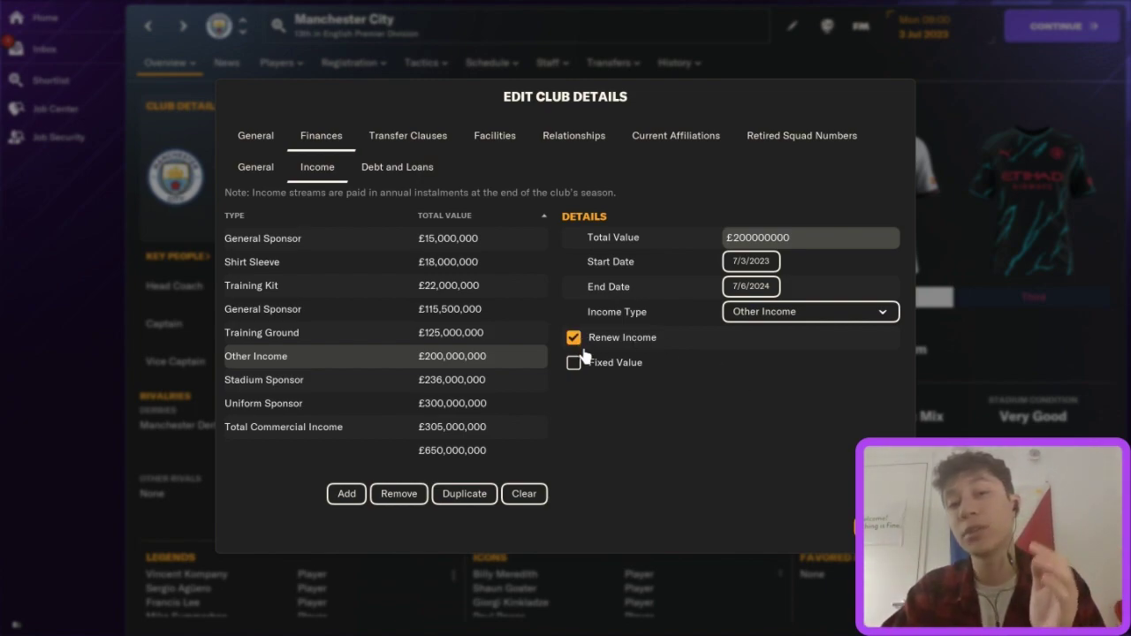
left_click(574, 363)
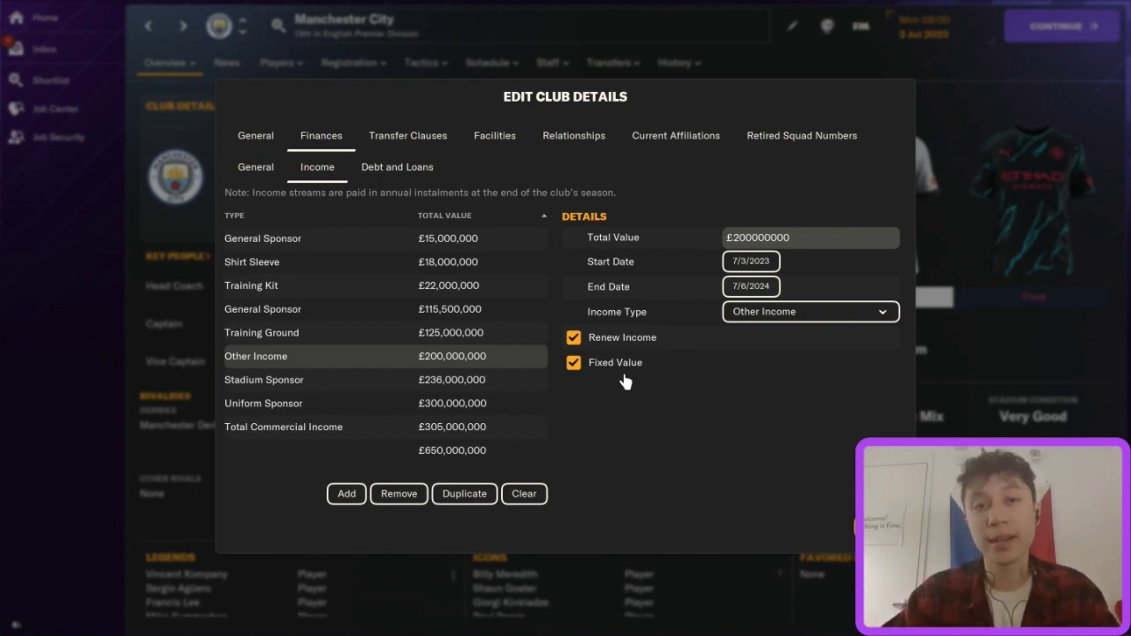
left_click(753, 313)
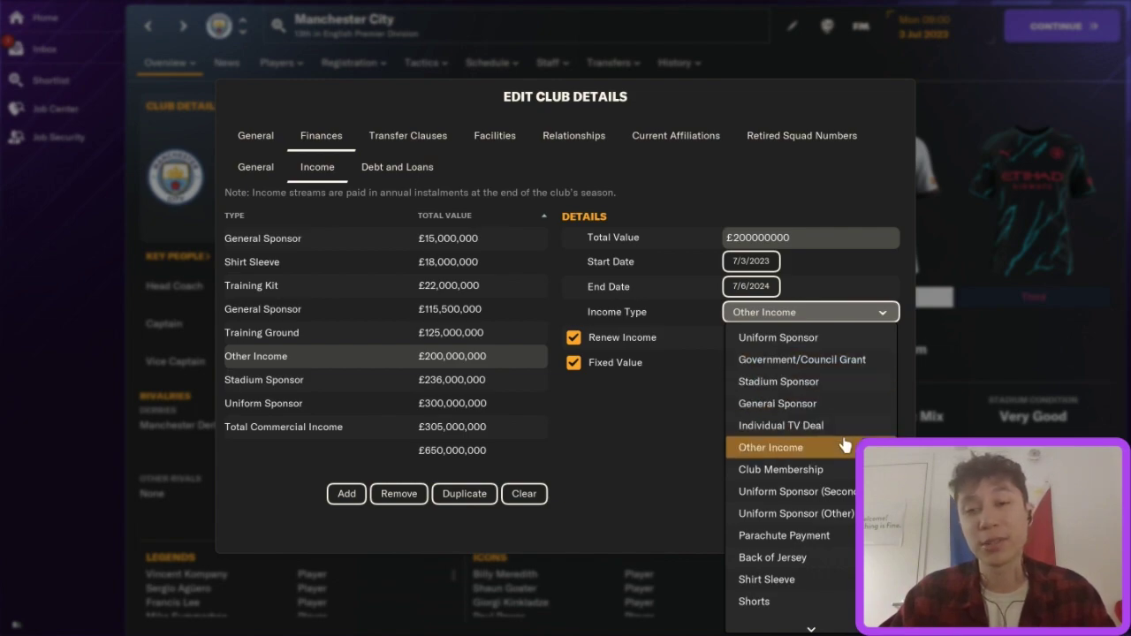
left_click(672, 472)
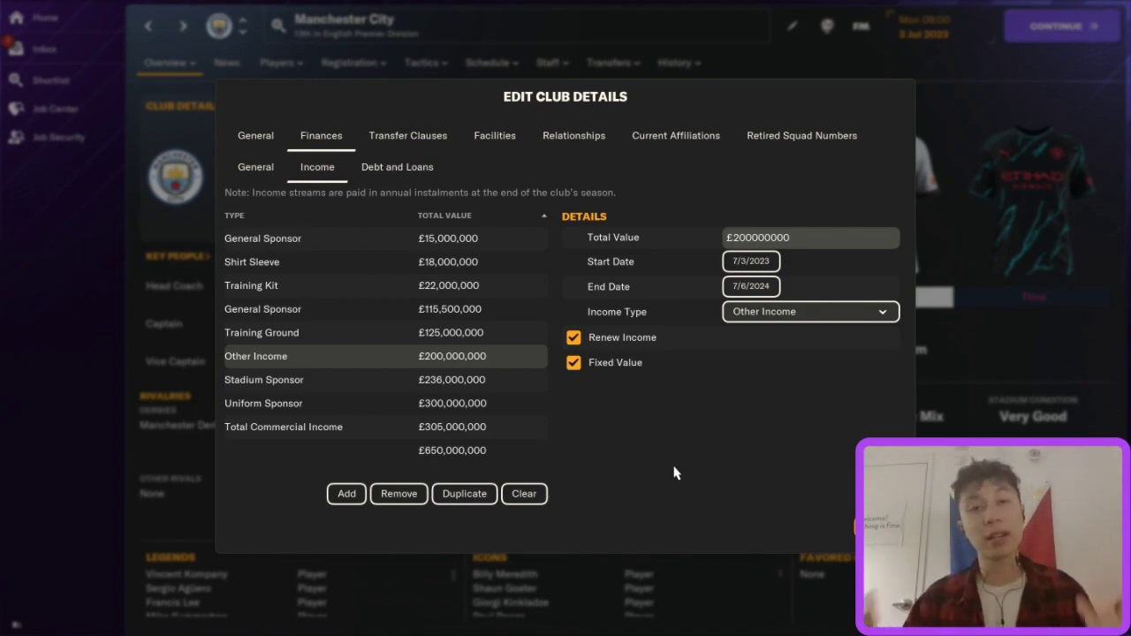
left_click(427, 167)
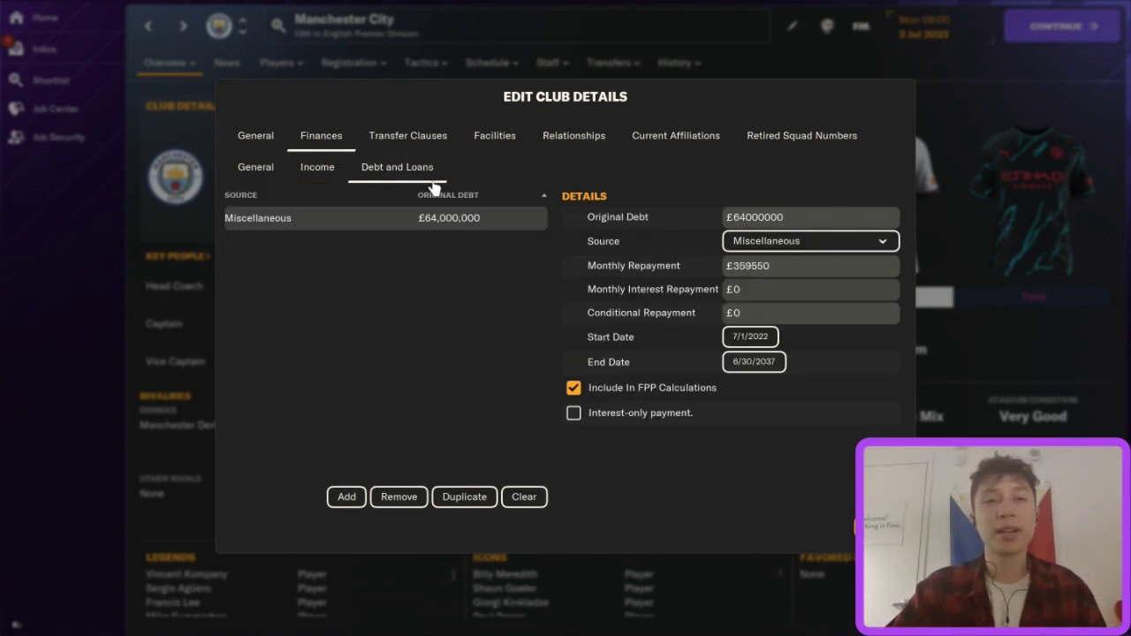
Go back to the income streams, then bring up the editor options for the English Premier Division
left_click(333, 172)
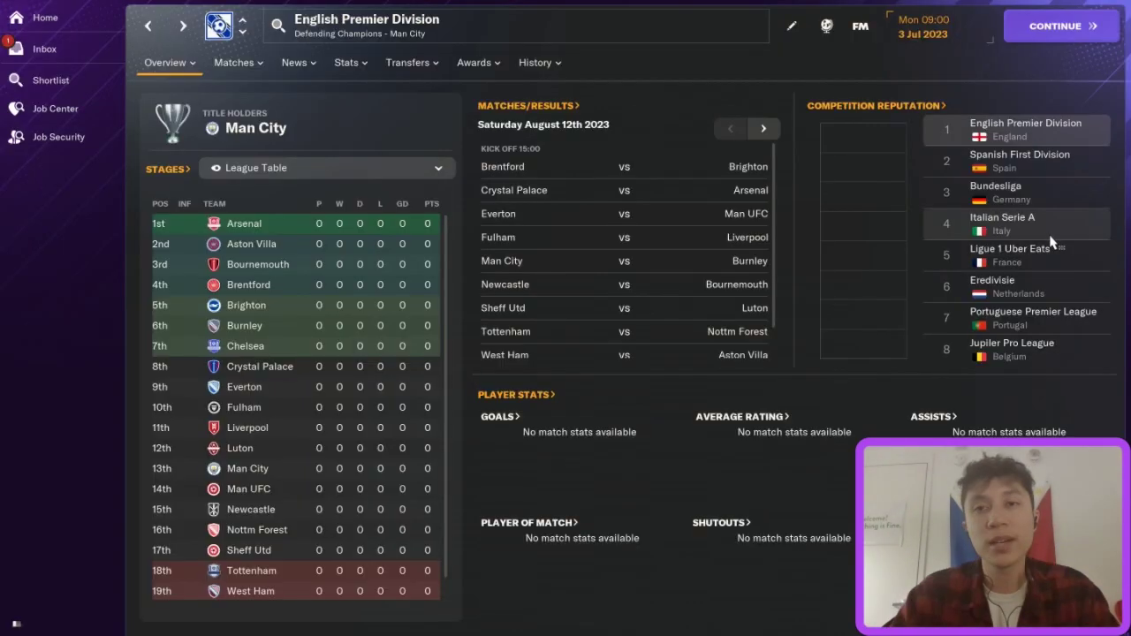
left_click(791, 26)
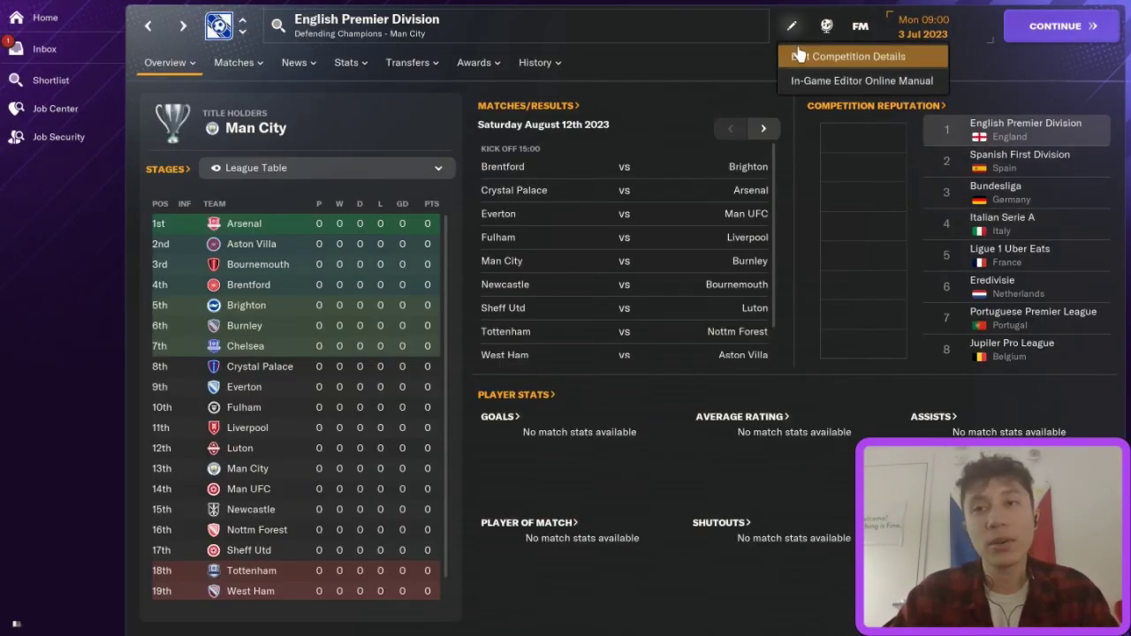
left_click(804, 53)
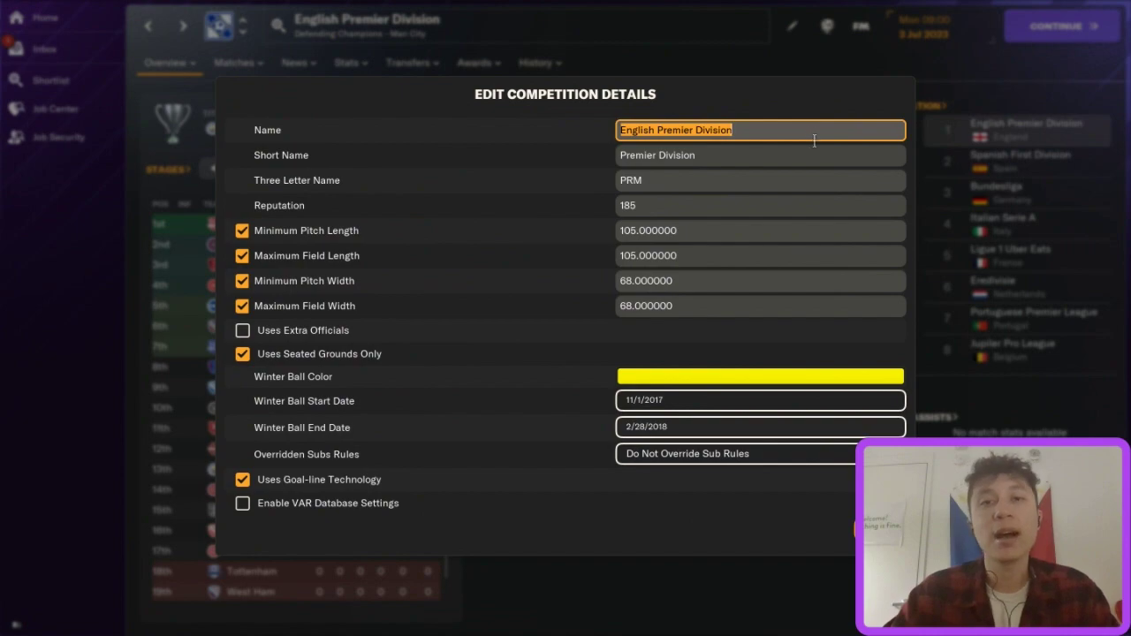
mouse_move(717, 206)
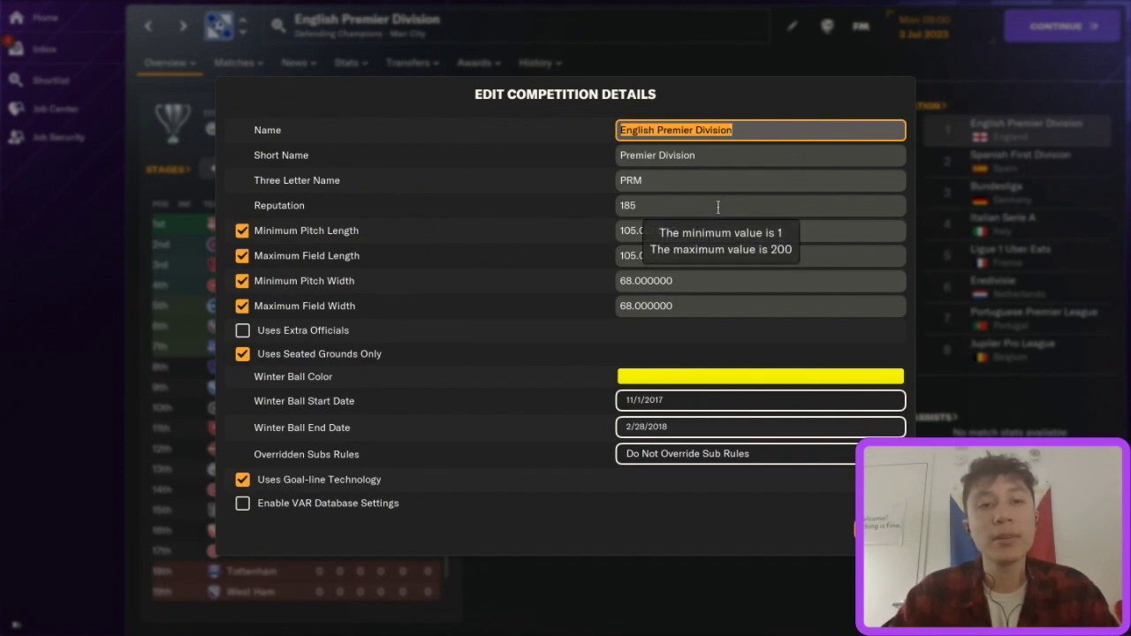
left_click(654, 205)
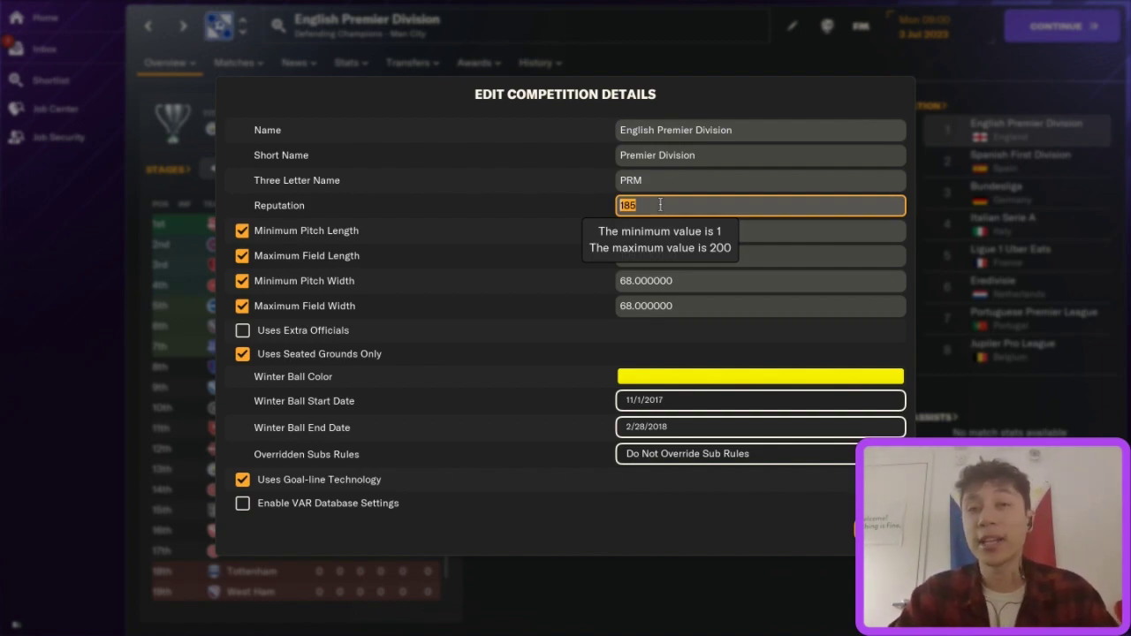
type("1")
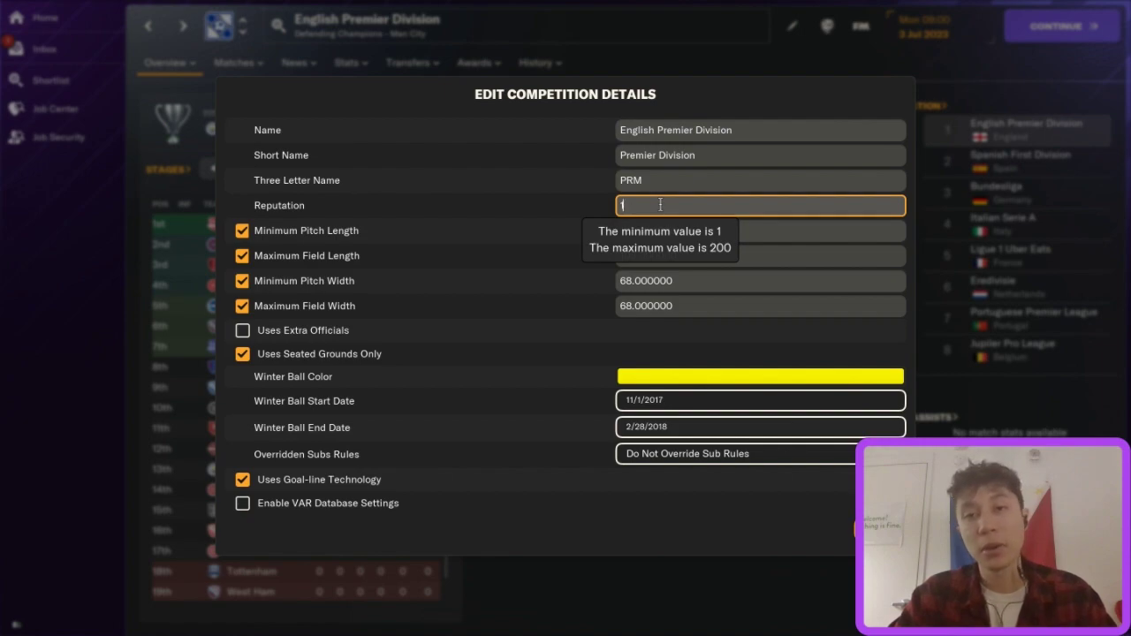
type("85")
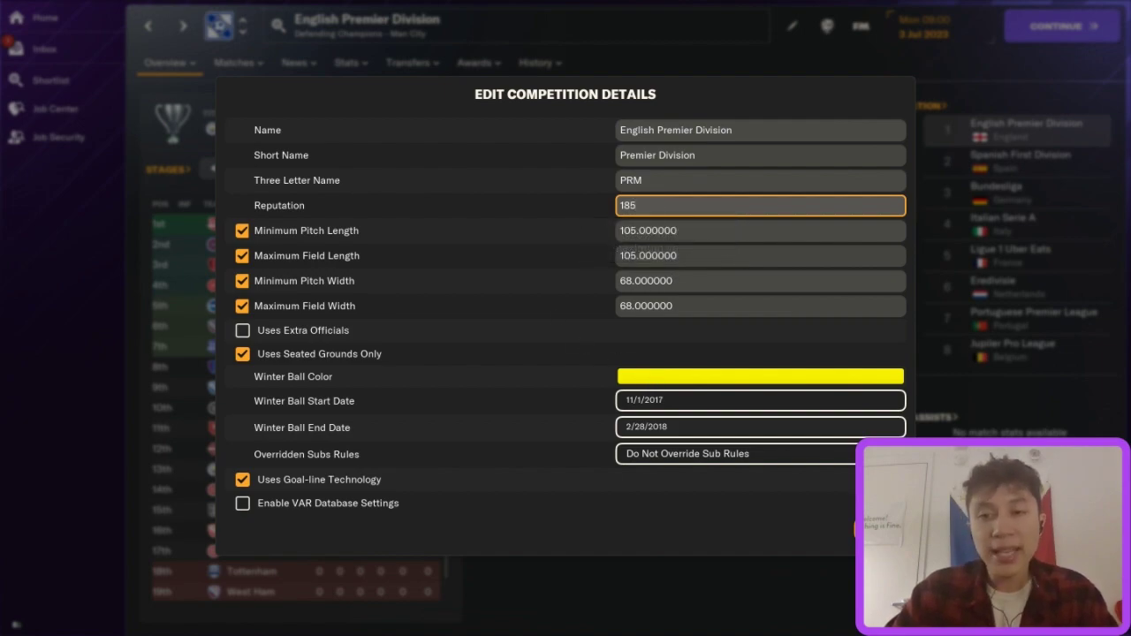
key("Return")
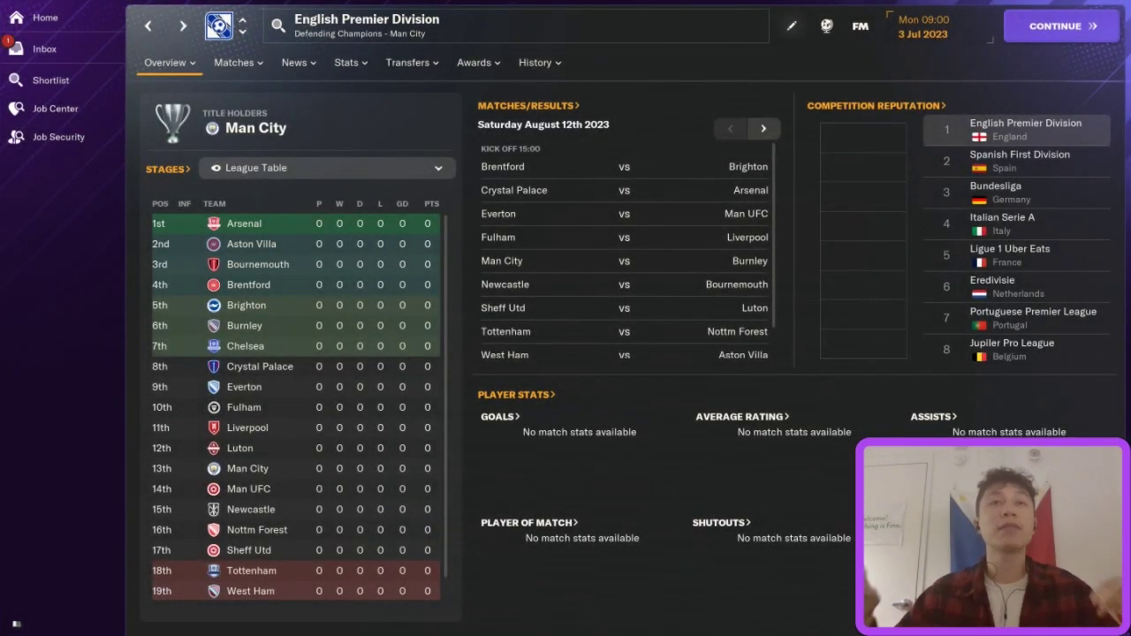